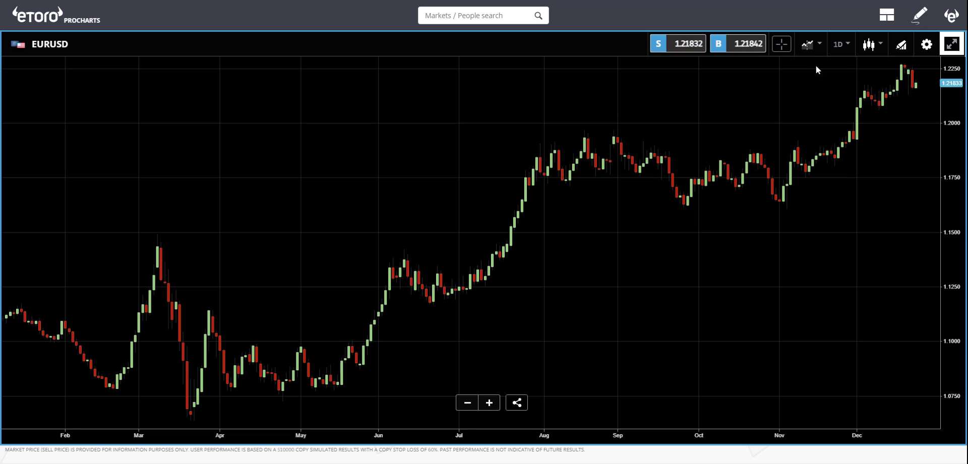
Step: Add a Moving Average Deviation study to the EURUSD chart with period 12, measured in percent, and enlarge its pane
{"action": "left_click", "coordinate": [927, 46]}
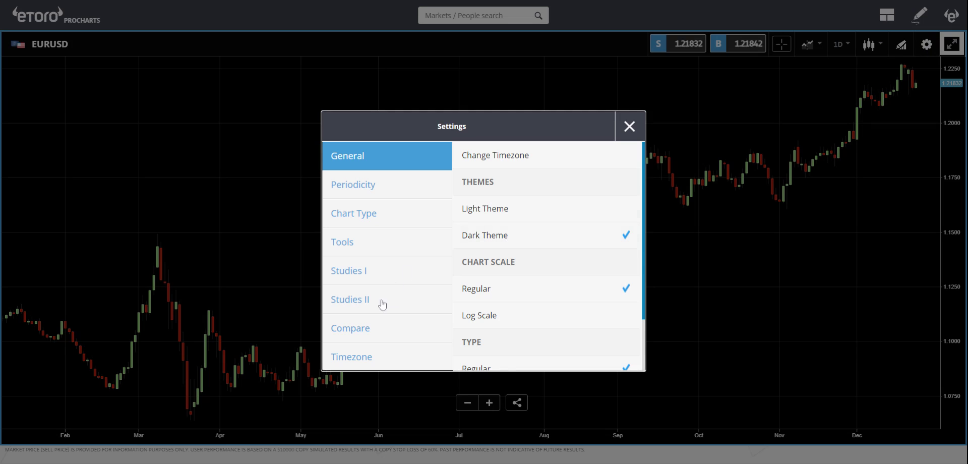
{"action": "left_click", "coordinate": [364, 307]}
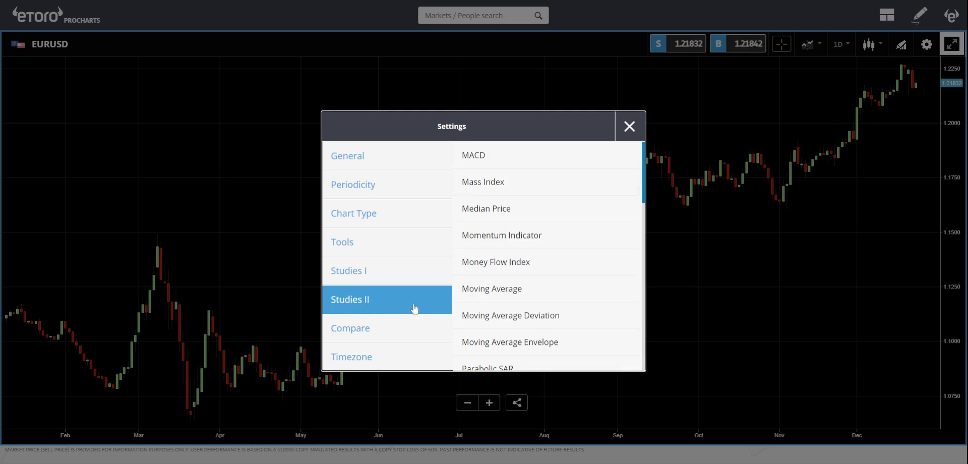
{"action": "left_click", "coordinate": [469, 323]}
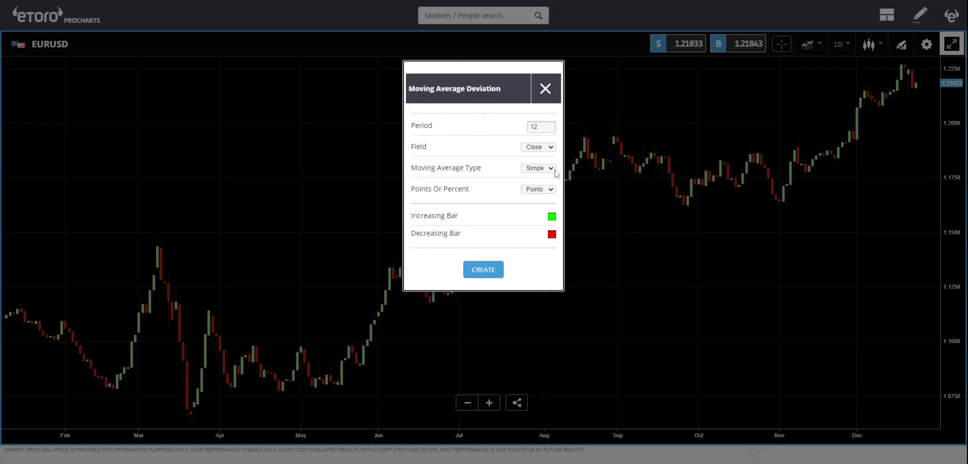
{"action": "left_click", "coordinate": [537, 126]}
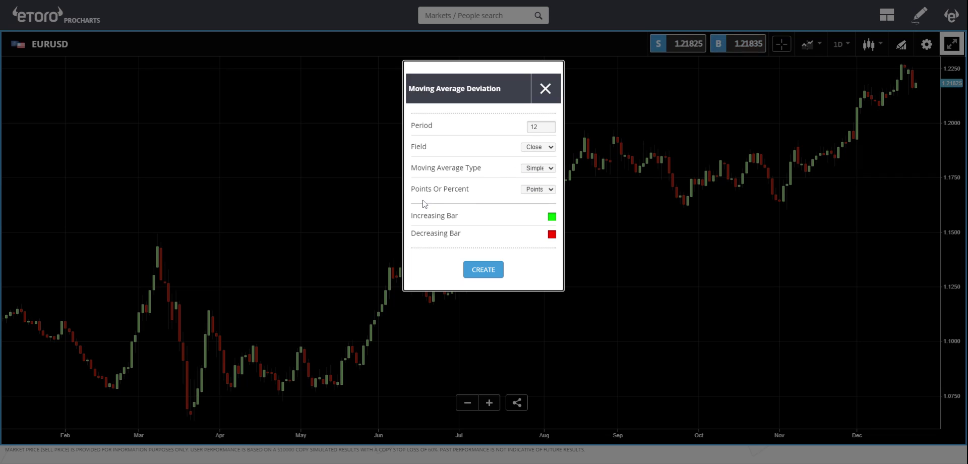
{"action": "left_click", "coordinate": [544, 196]}
{"action": "left_click", "coordinate": [483, 272]}
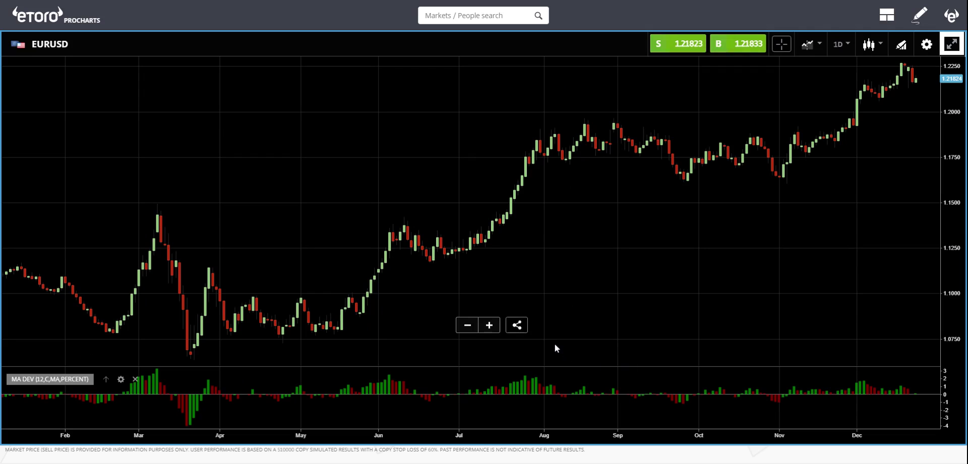
{"action": "left_click_drag", "start_coordinate": [538, 343], "coordinate": [545, 263]}
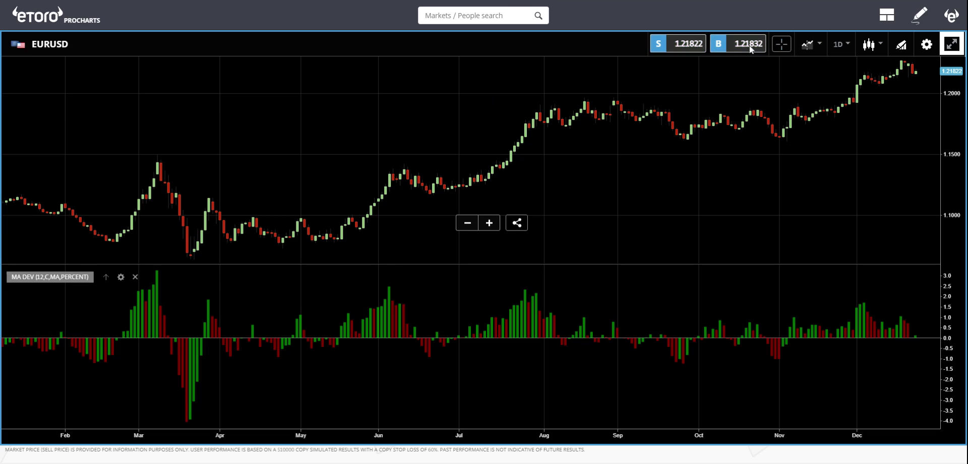
Step: Place a horizontal line at 2.0 on the Moving Average Deviation pane of the EURUSD chart
{"action": "left_click", "coordinate": [926, 45]}
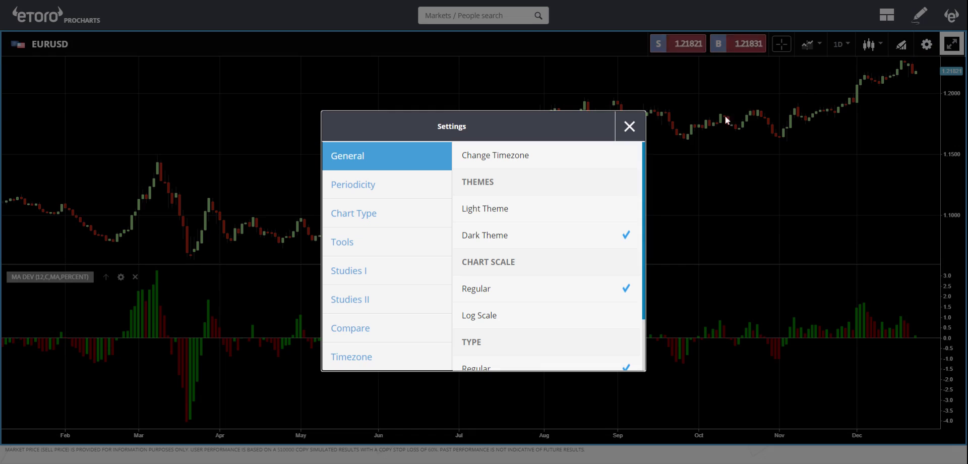
{"action": "left_click", "coordinate": [367, 249]}
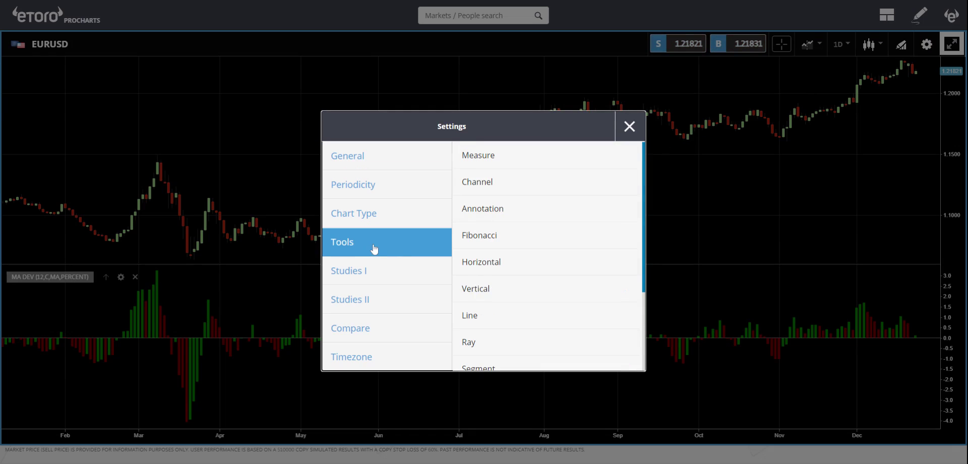
{"action": "left_click", "coordinate": [485, 267]}
{"action": "scroll", "coordinate": [787, 302], "scroll_direction": "up", "scroll_amount": 4}
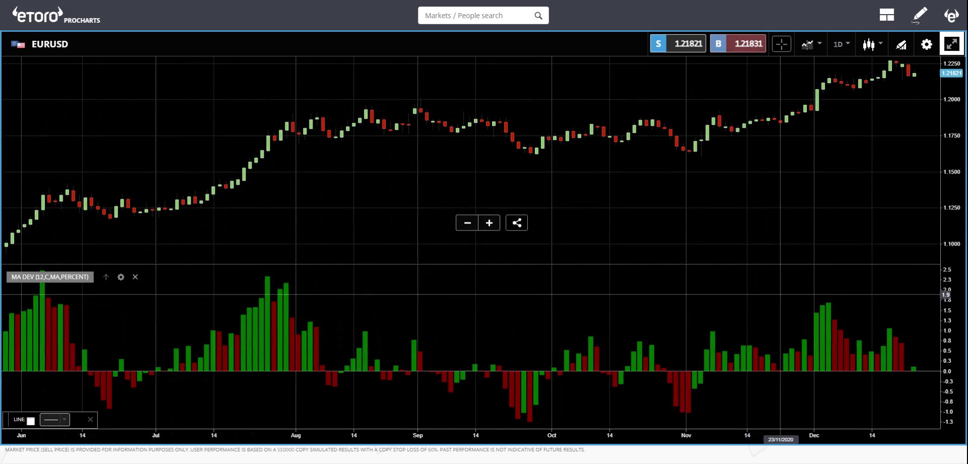
{"action": "scroll", "coordinate": [781, 291], "scroll_direction": "up", "scroll_amount": 3}
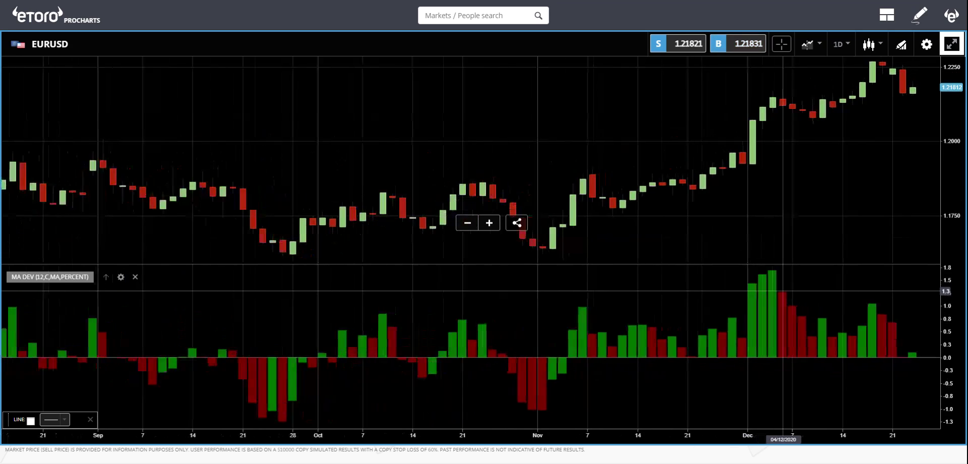
{"action": "scroll", "coordinate": [782, 291], "scroll_direction": "down", "scroll_amount": 3}
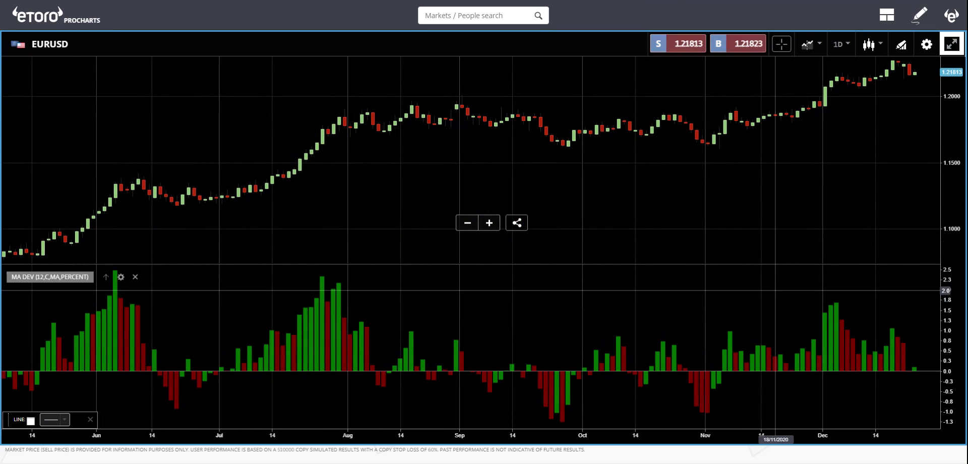
{"action": "left_click", "coordinate": [780, 291]}
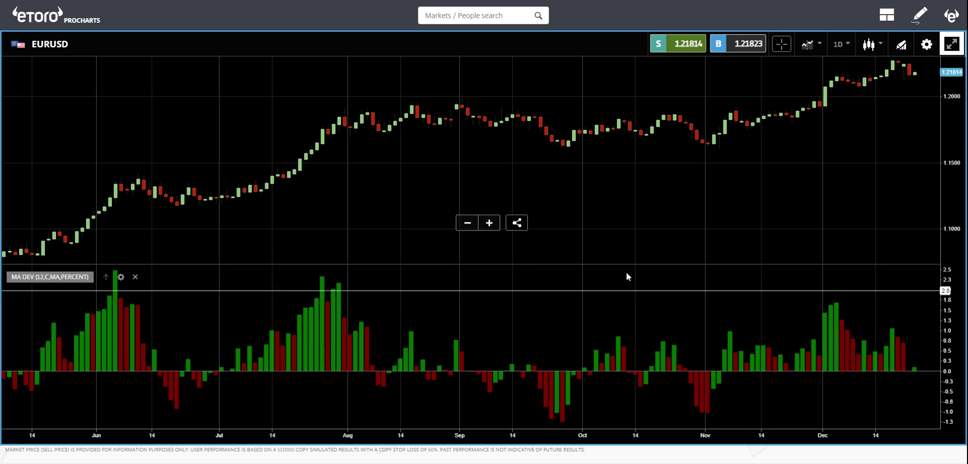
Step: Place a second horizontal line at -2.0 on the EURUSD deviation pane and make the pane slightly taller
{"action": "scroll", "coordinate": [621, 295], "scroll_direction": "down", "scroll_amount": 3}
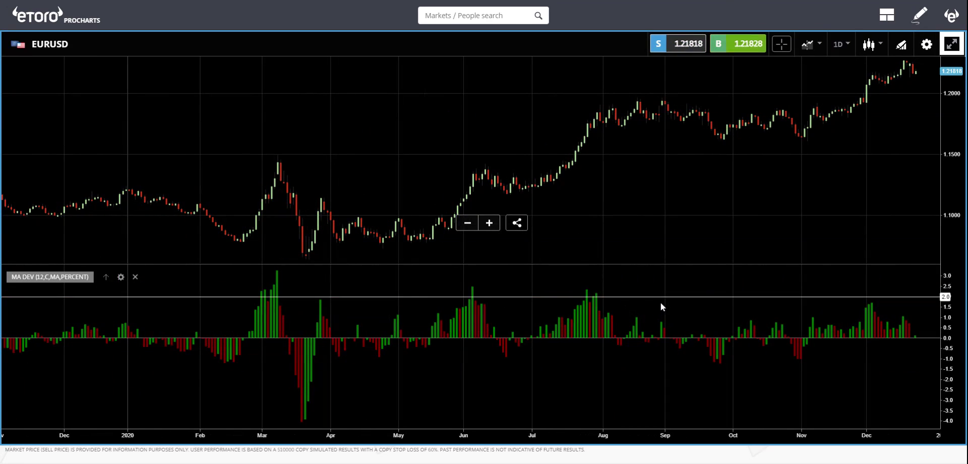
{"action": "left_click", "coordinate": [920, 15]}
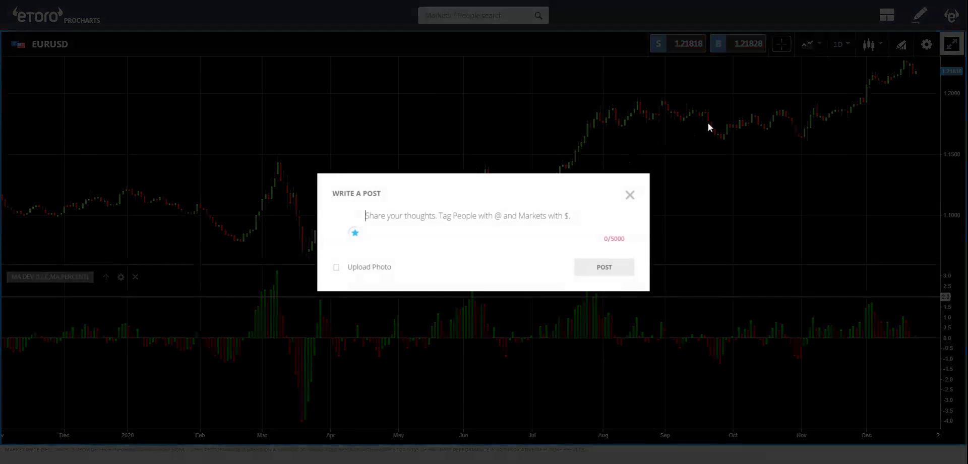
{"action": "left_click", "coordinate": [629, 194]}
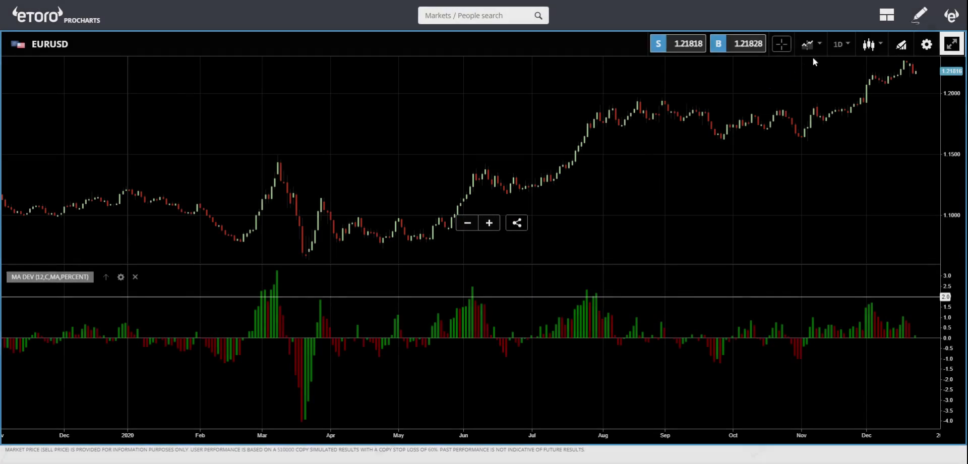
{"action": "left_click", "coordinate": [902, 45]}
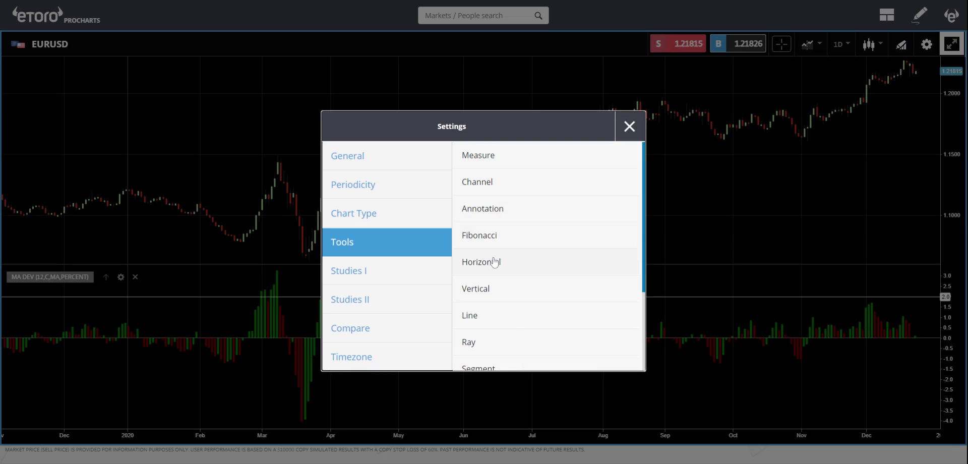
{"action": "left_click", "coordinate": [476, 261]}
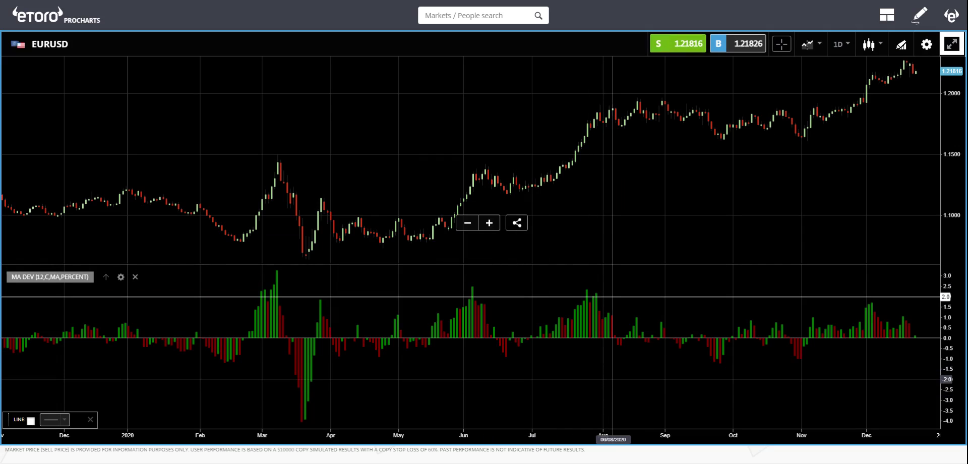
{"action": "left_click", "coordinate": [612, 379]}
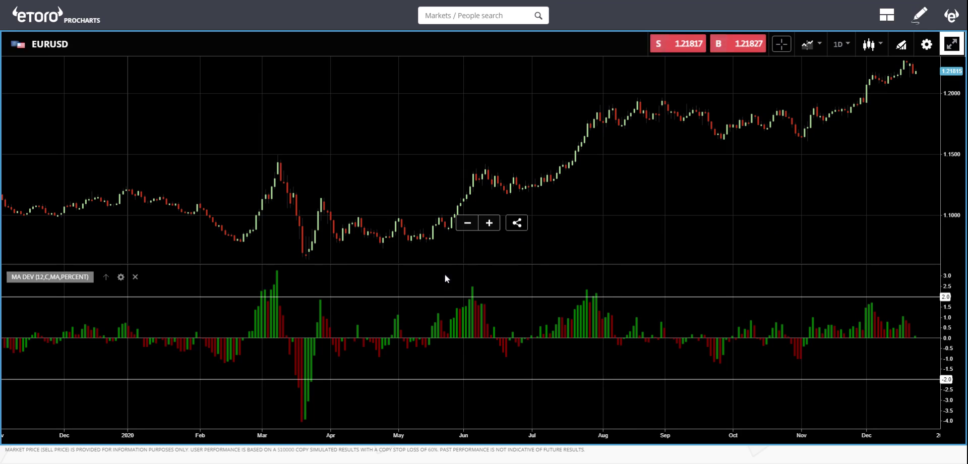
{"action": "left_click_drag", "start_coordinate": [321, 261], "coordinate": [322, 252]}
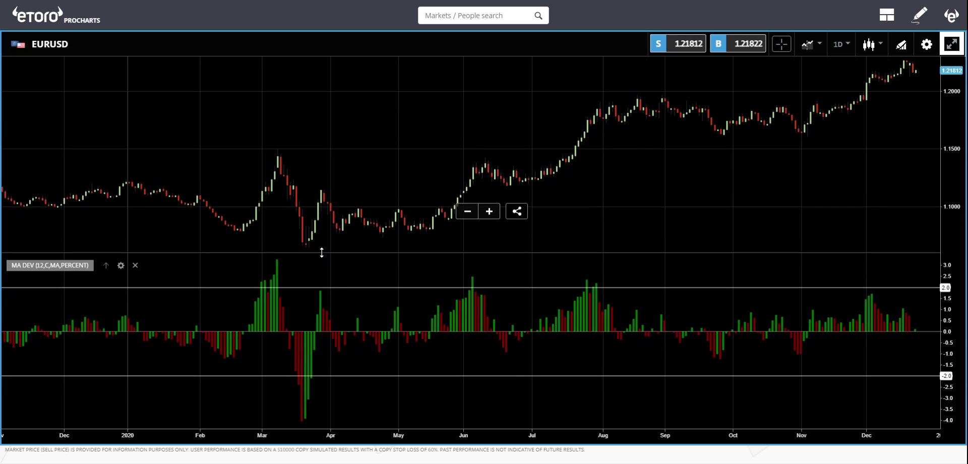
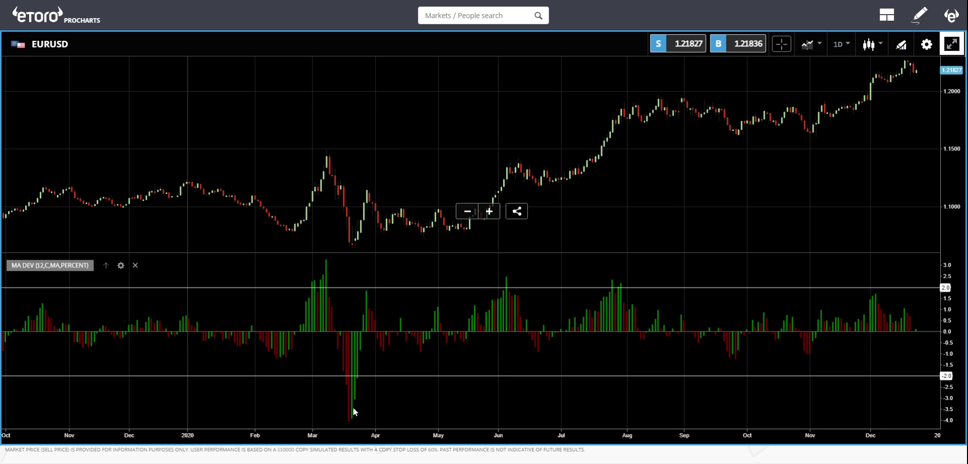
Step: Examine how past EURUSD deviation bars relate to the 2.0 and -2.0 lines and the price turns
{"action": "scroll", "coordinate": [361, 390], "scroll_direction": "down", "scroll_amount": 5}
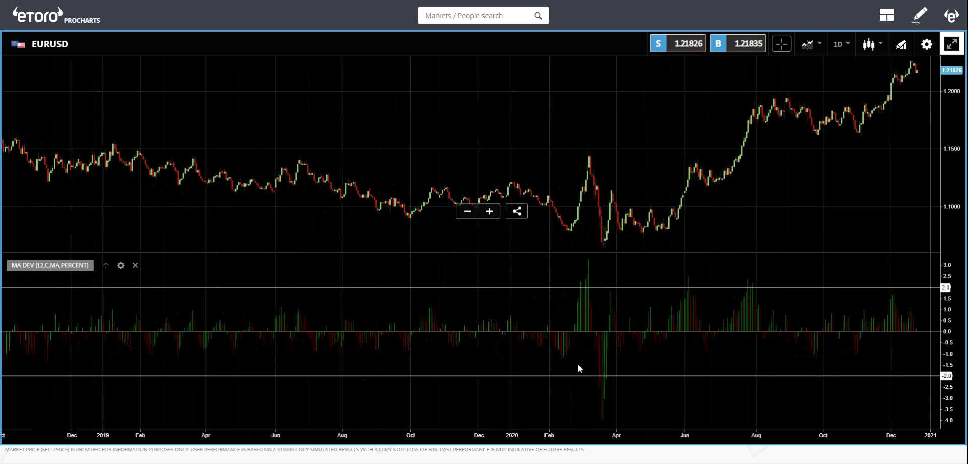
{"action": "scroll", "coordinate": [585, 364], "scroll_direction": "up", "scroll_amount": 4}
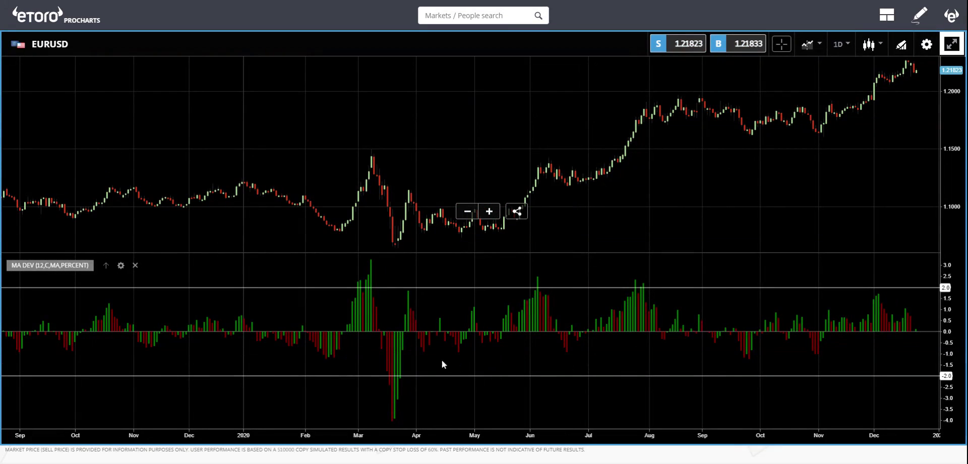
{"action": "scroll", "coordinate": [408, 361], "scroll_direction": "up", "scroll_amount": 3}
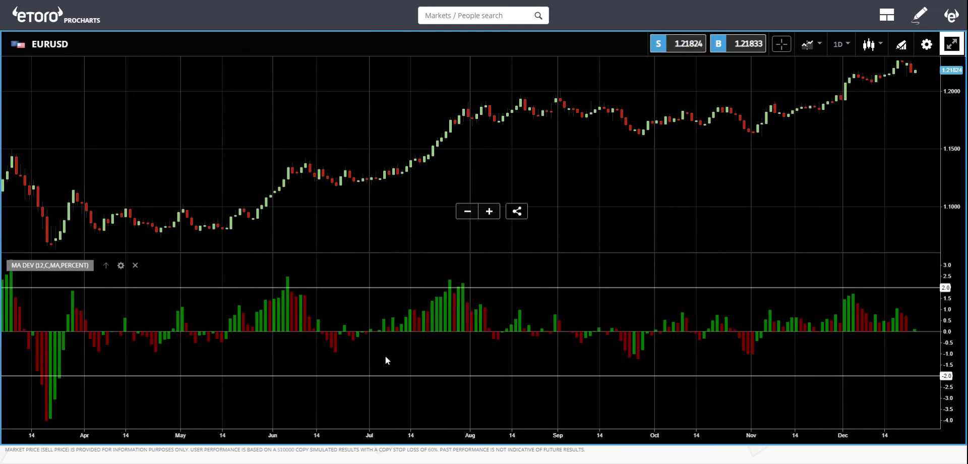
{"action": "scroll", "coordinate": [369, 346], "scroll_direction": "down", "scroll_amount": 3}
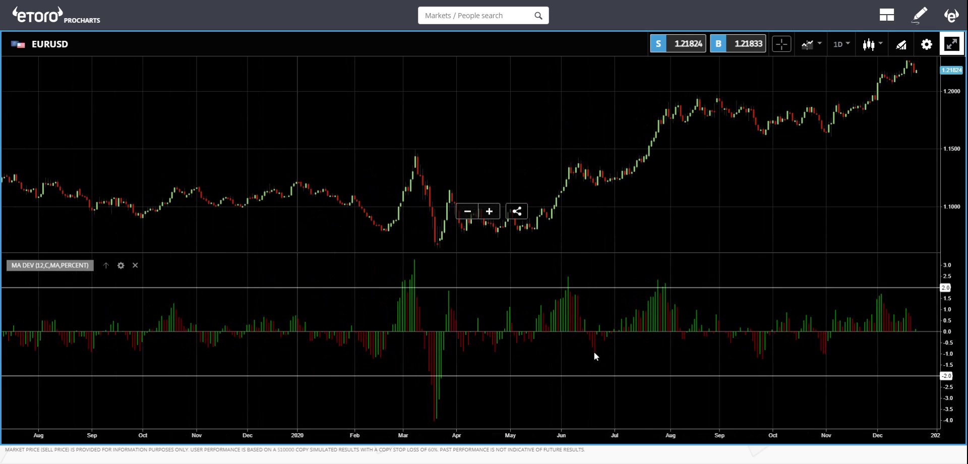
{"action": "left_click_drag", "start_coordinate": [594, 272], "coordinate": [521, 277]}
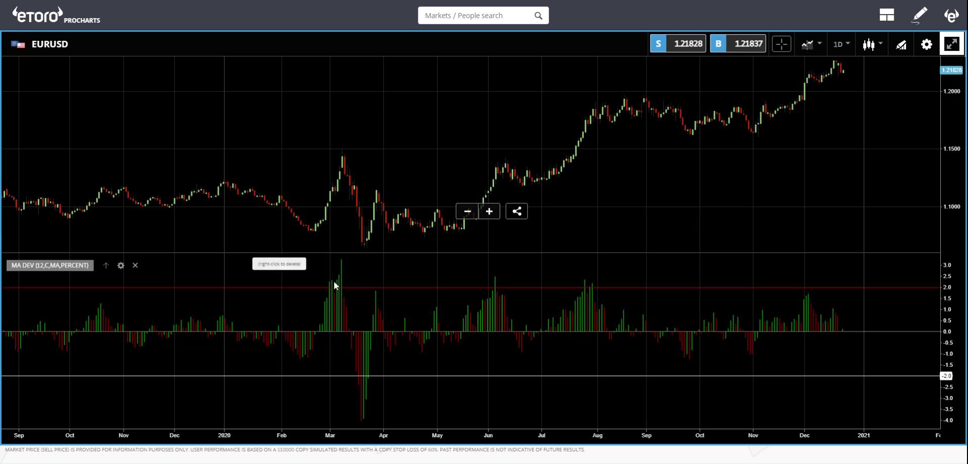
Step: Switch the chart to the AUDUSD market
{"action": "left_click", "coordinate": [454, 15]}
{"action": "type", "text": "e"}
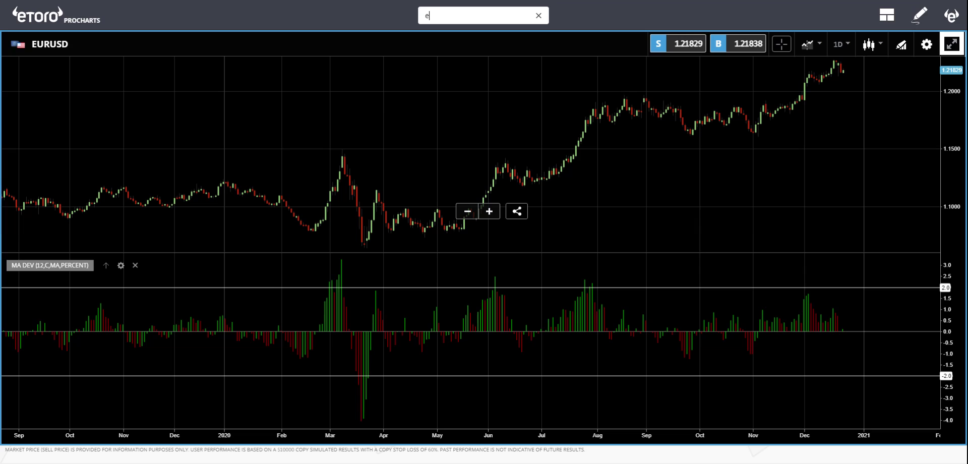
{"action": "key", "text": "BackSpace"}
{"action": "type", "text": "audusd"}
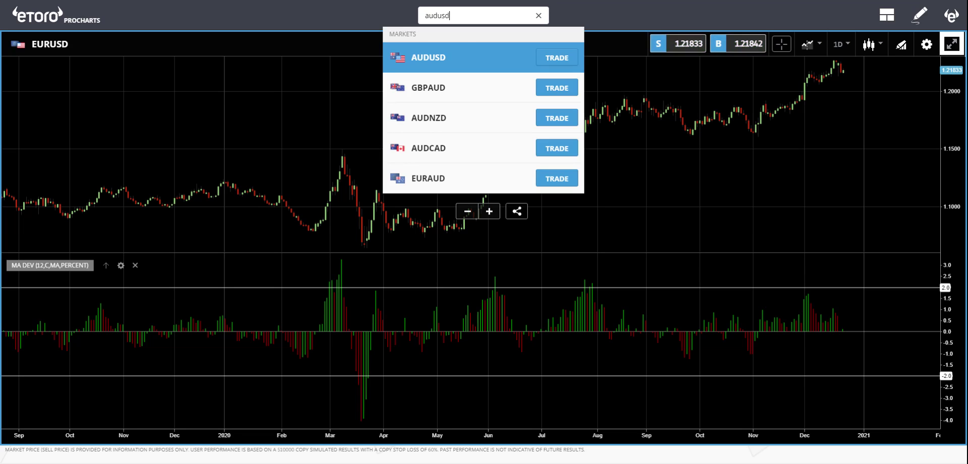
{"action": "key", "text": "Return"}
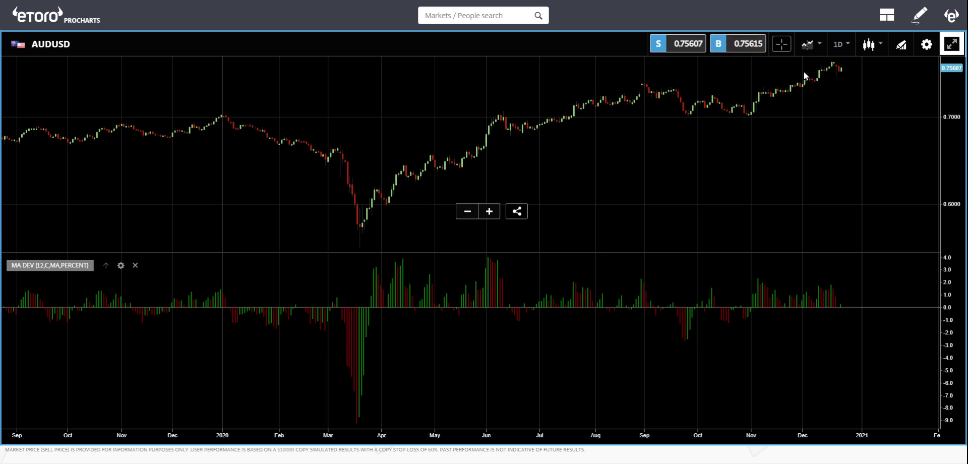
Step: Place horizontal lines at 2.0 and -2.0 on the Moving Average Deviation pane of the AUDUSD chart
{"action": "left_click", "coordinate": [901, 45]}
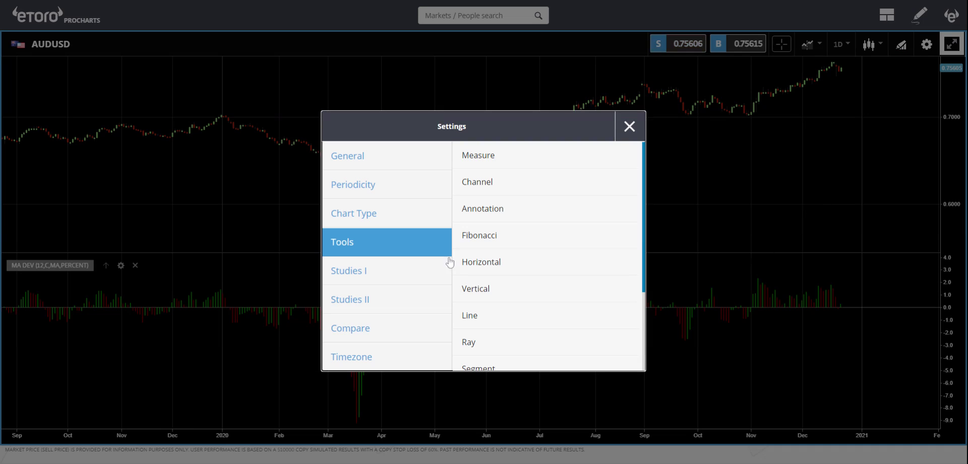
{"action": "left_click", "coordinate": [489, 261]}
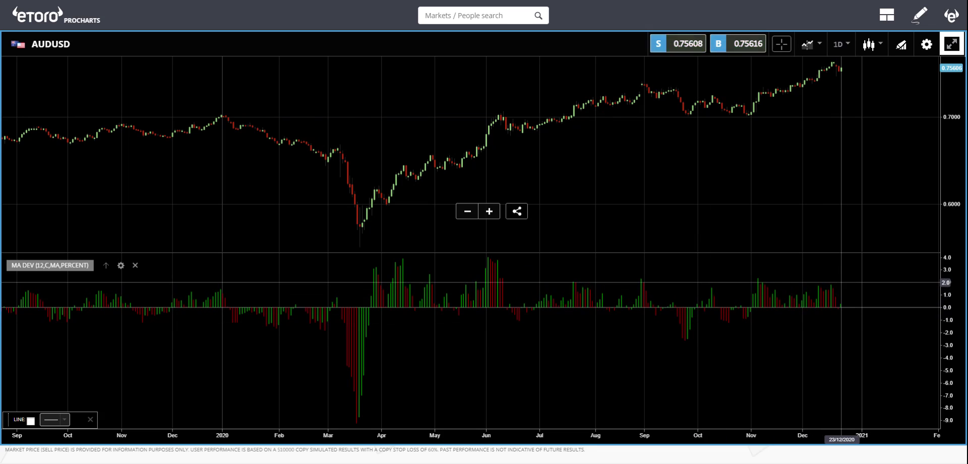
{"action": "left_click", "coordinate": [841, 282]}
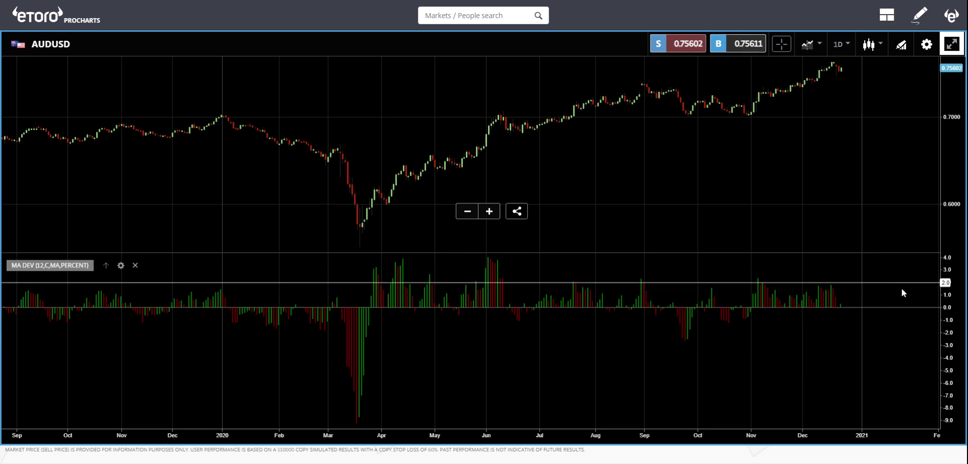
{"action": "left_click", "coordinate": [901, 44]}
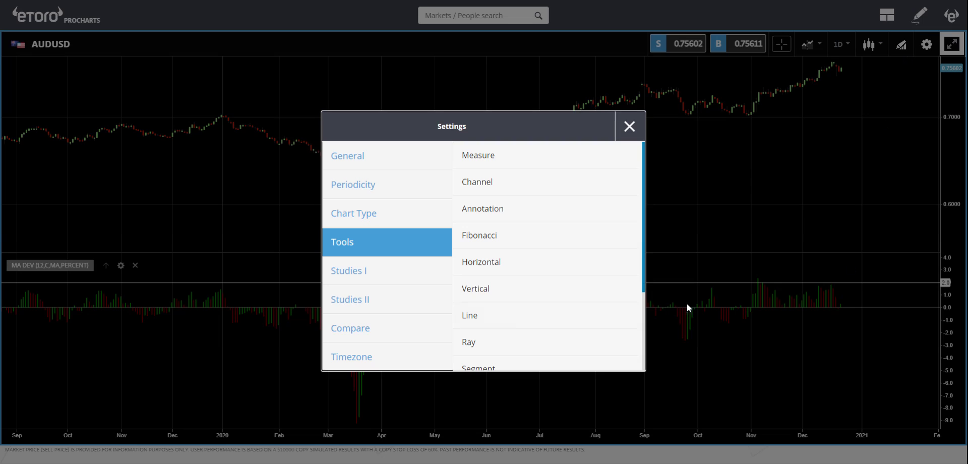
{"action": "left_click", "coordinate": [492, 268]}
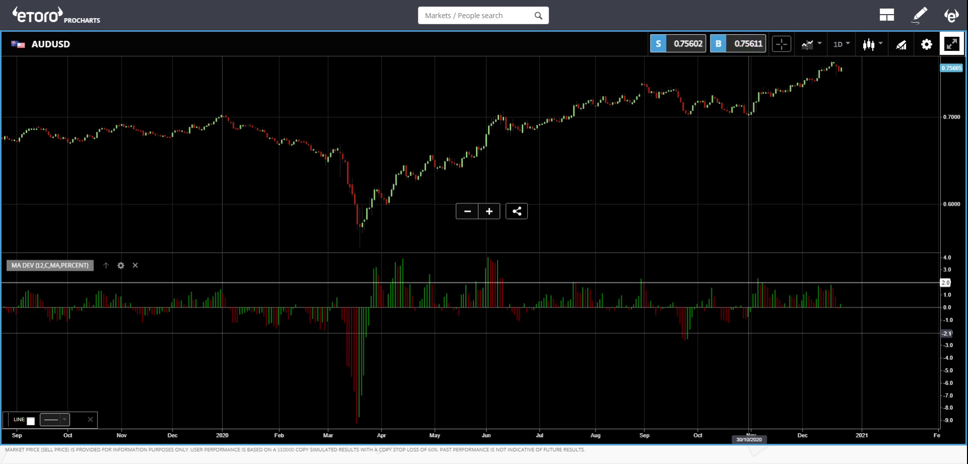
{"action": "left_click", "coordinate": [687, 333]}
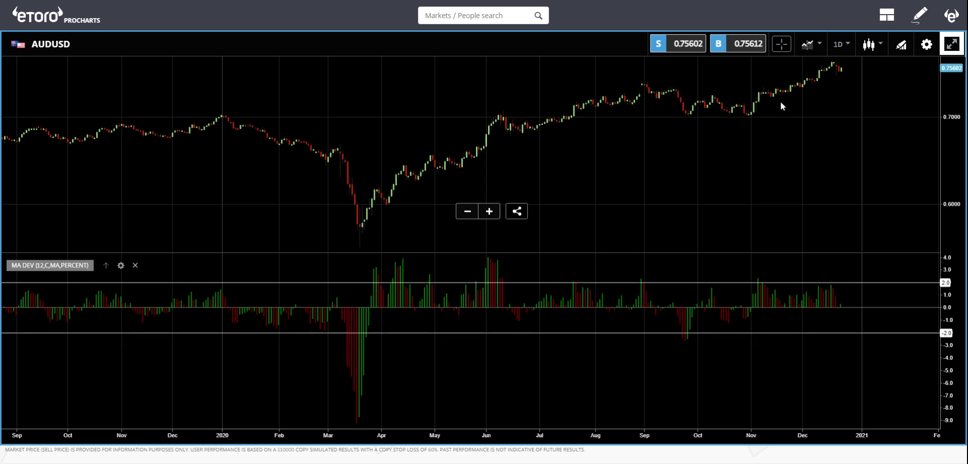
Step: Draw a rising line segment beneath the AUDUSD price from the March 2020 low to about mid-August 2020
{"action": "left_click", "coordinate": [901, 47]}
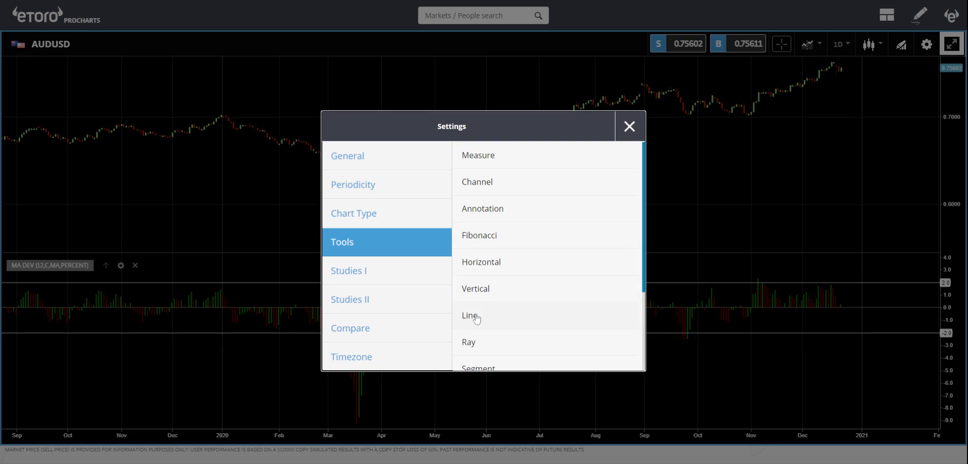
{"action": "scroll", "coordinate": [493, 303], "scroll_direction": "down", "scroll_amount": 2}
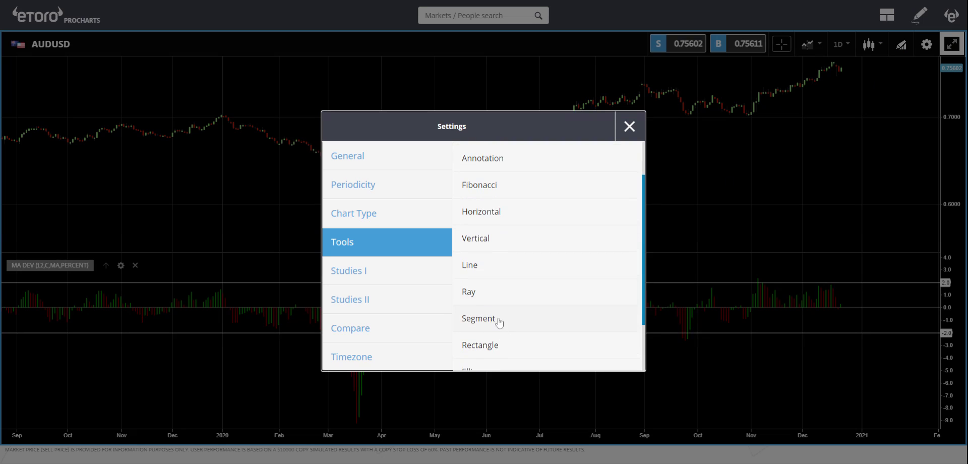
{"action": "left_click", "coordinate": [497, 320]}
{"action": "left_click", "coordinate": [365, 242]}
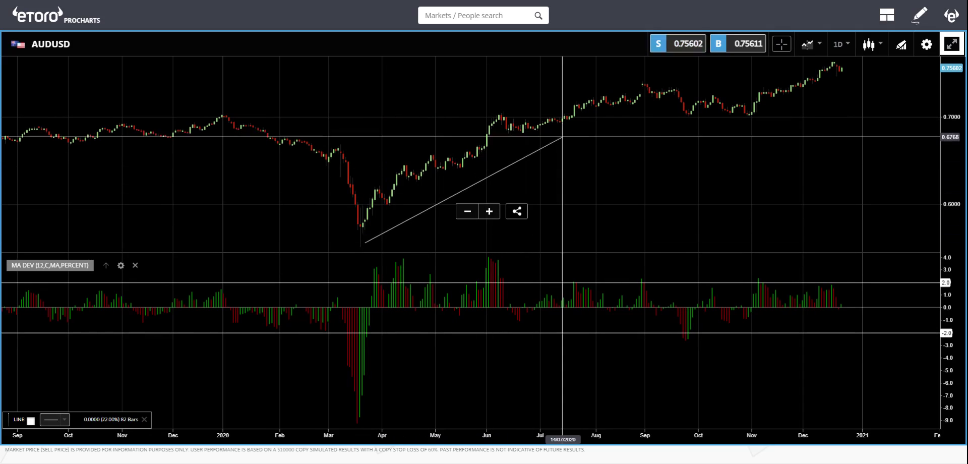
{"action": "left_click", "coordinate": [618, 114]}
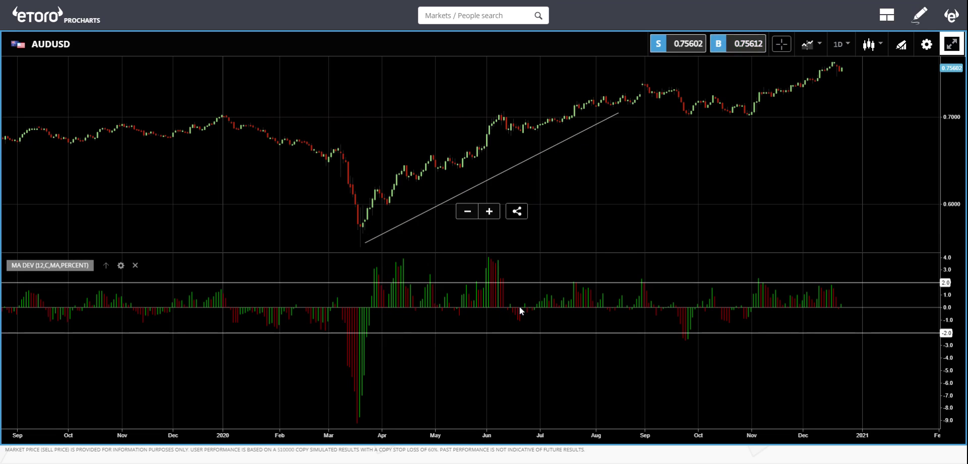
Step: Examine the AUDUSD deviation bars against the 2.0 and -2.0 lines over the longer price history back to 2017
{"action": "scroll", "coordinate": [379, 302], "scroll_direction": "down", "scroll_amount": 5}
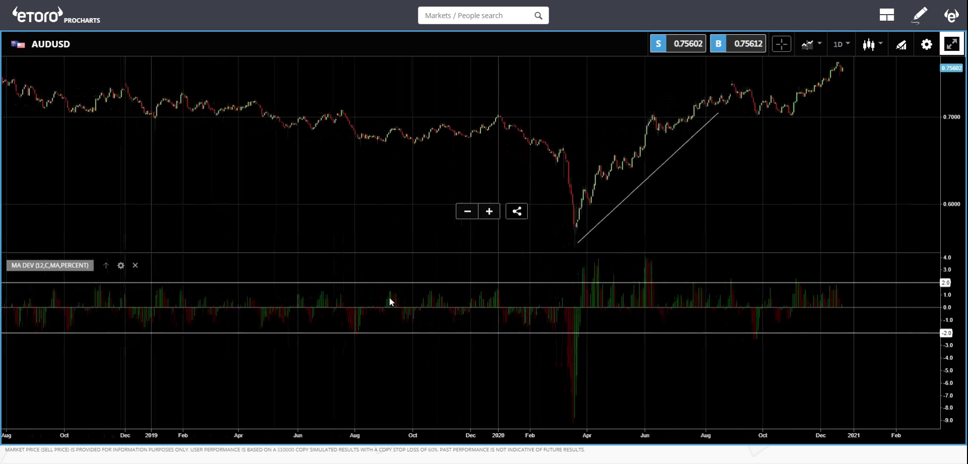
{"action": "scroll", "coordinate": [390, 301], "scroll_direction": "down", "scroll_amount": 5}
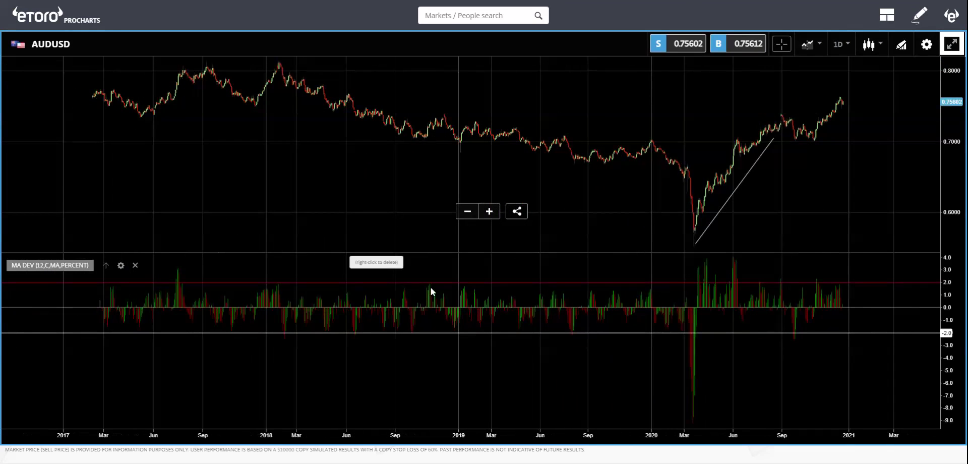
{"action": "scroll", "coordinate": [431, 291], "scroll_direction": "up", "scroll_amount": 10}
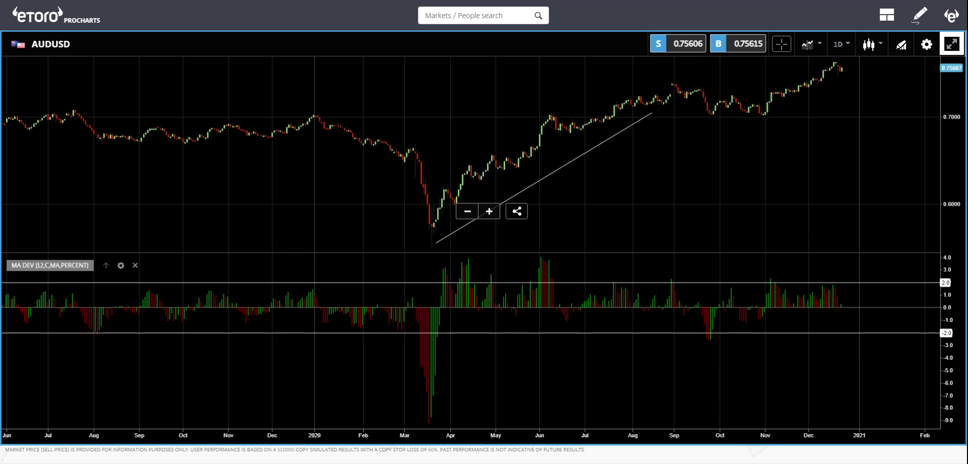
{"action": "scroll", "coordinate": [788, 233], "scroll_direction": "down", "scroll_amount": 5}
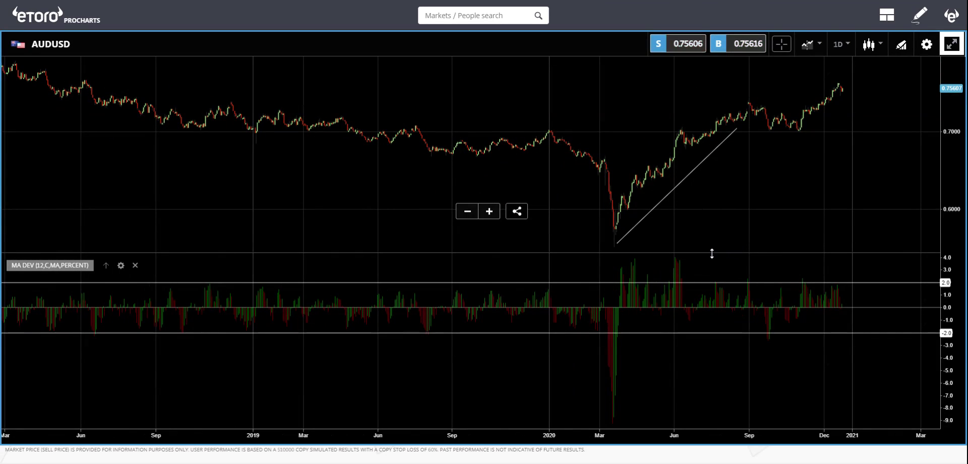
{"action": "scroll", "coordinate": [711, 255], "scroll_direction": "up", "scroll_amount": 5}
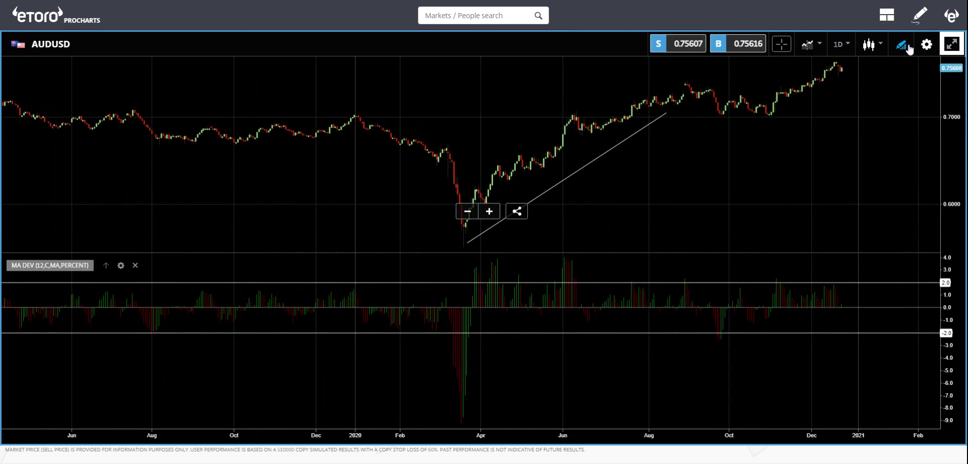